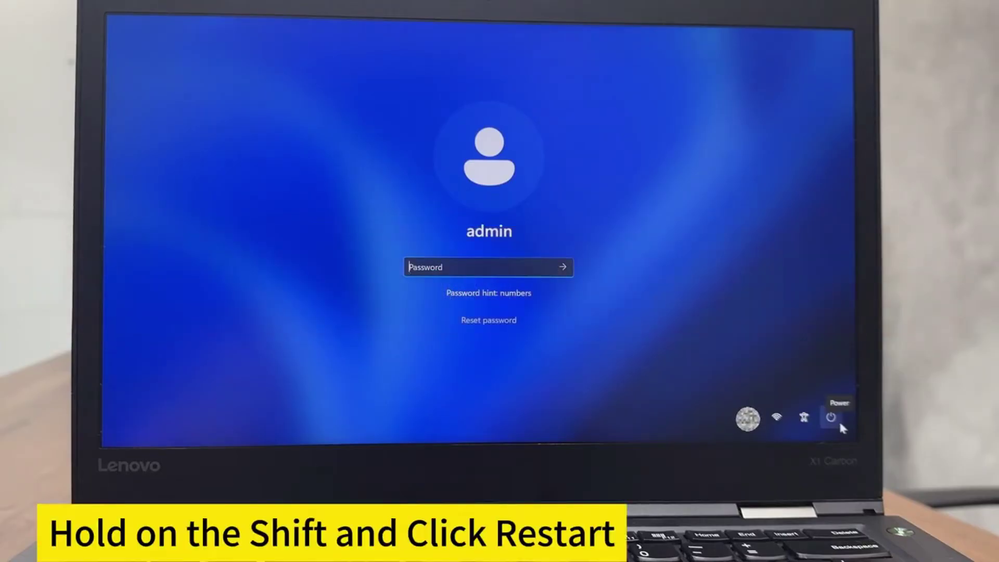
Restart into Windows Recovery and open Command Prompt from Troubleshoot > Advanced options
click(831, 417)
shift+click(822, 389)
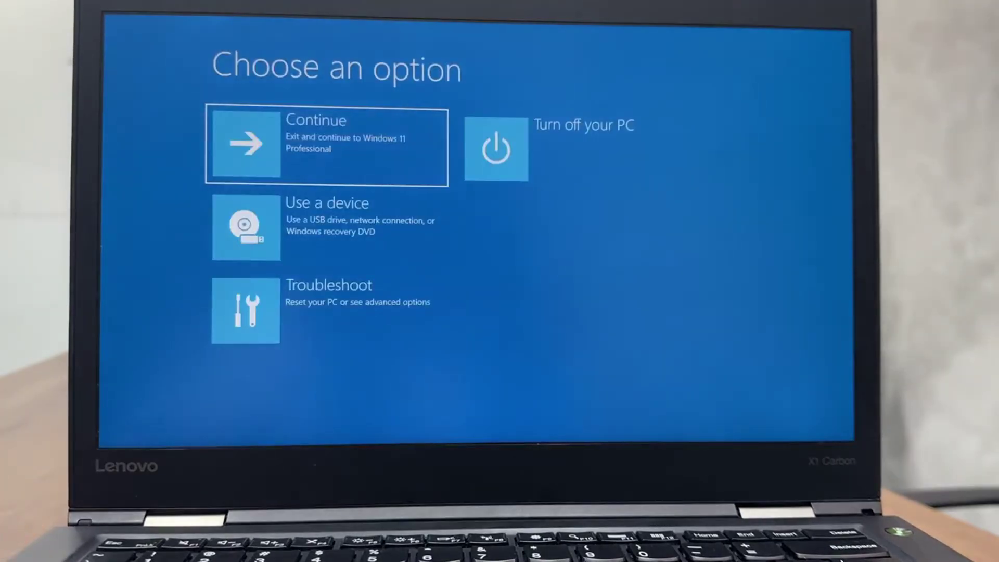
click(328, 310)
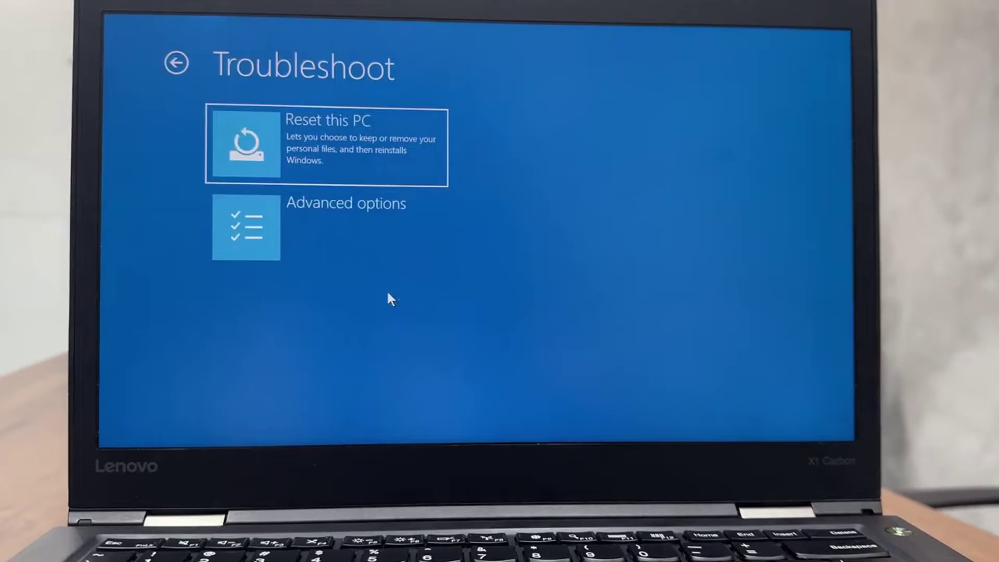
click(368, 250)
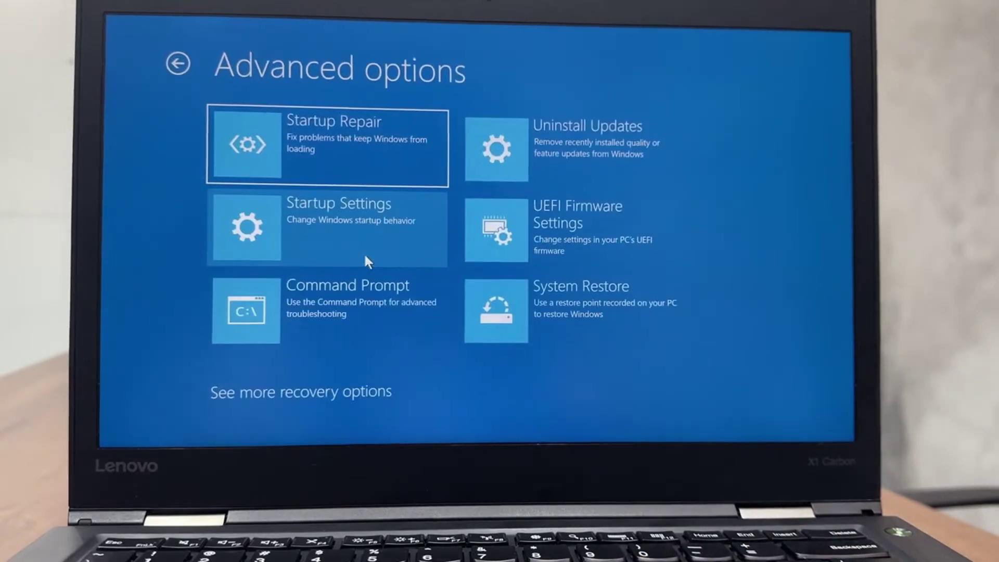
click(387, 291)
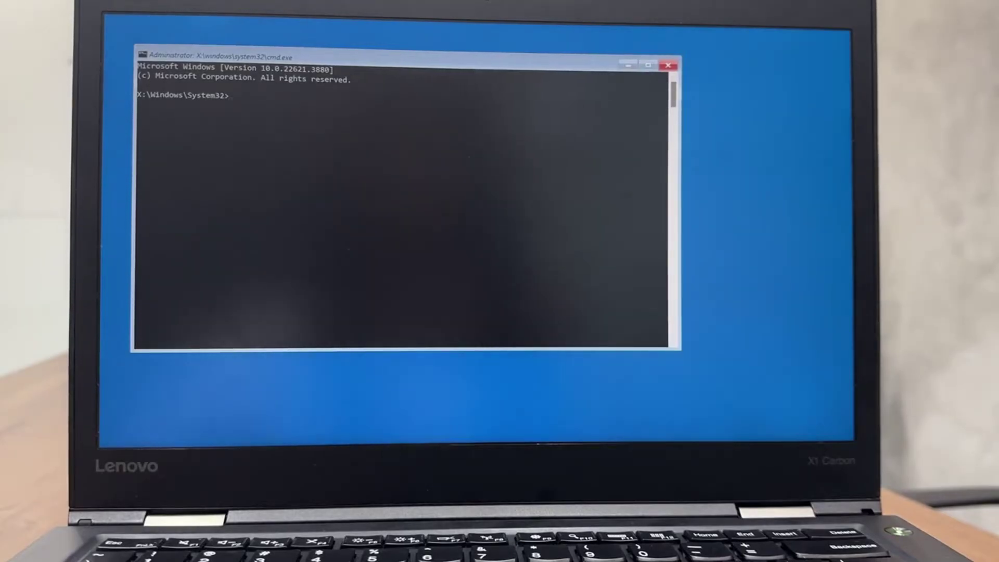
text(c)
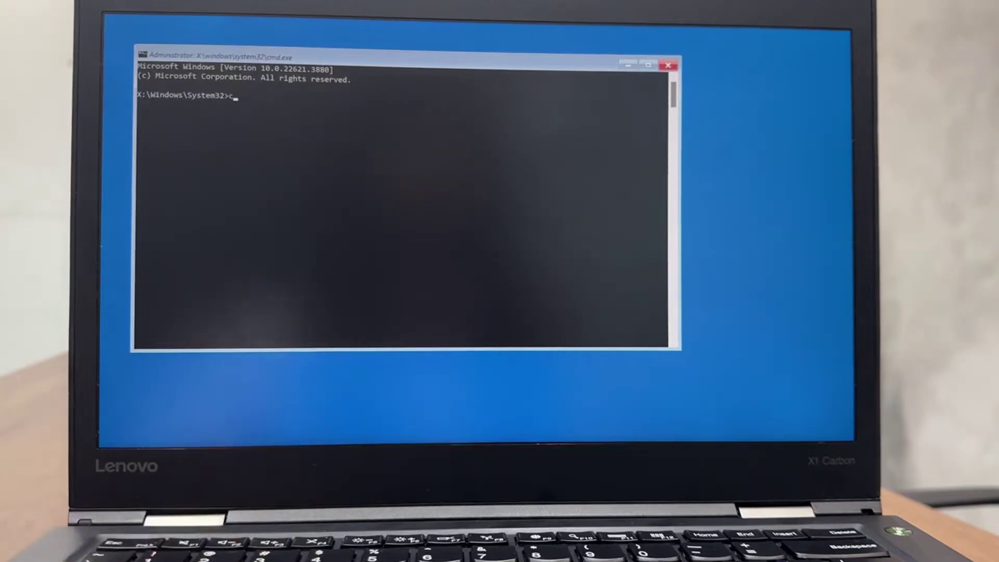
text(:)
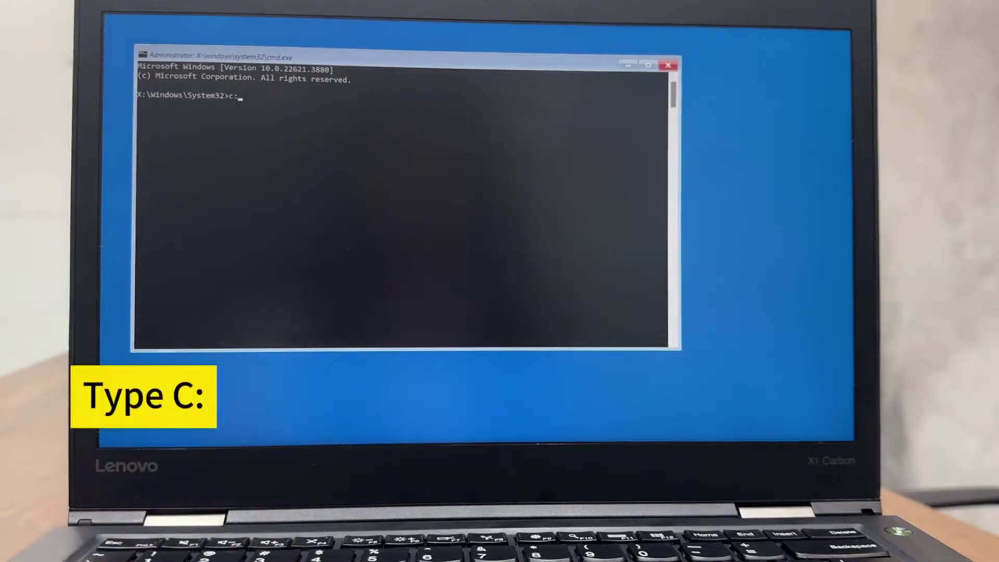
In C:\Windows\System32, rename utilman.exe to utilman1.exe and cmd.exe to utilman.exe
key(Return)
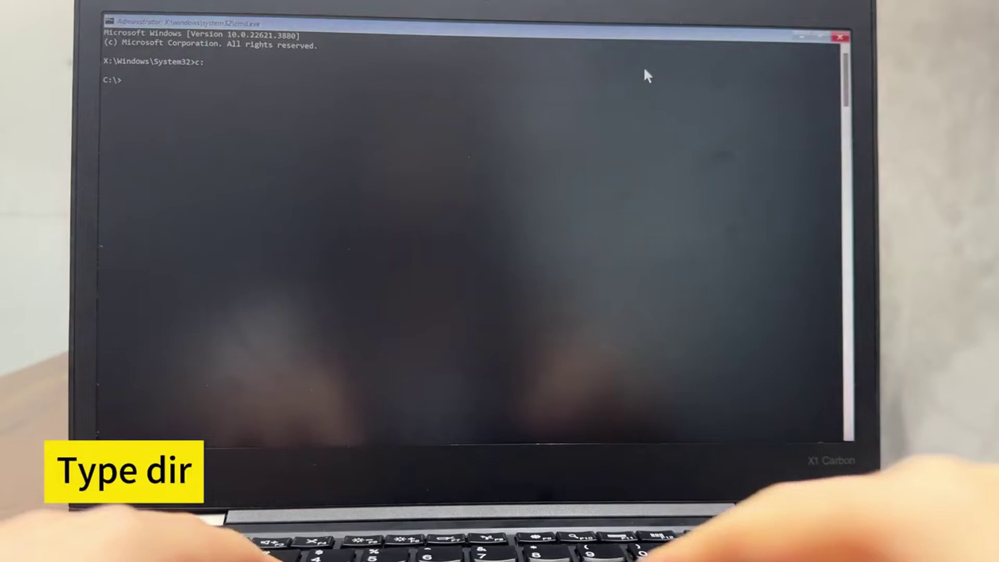
text(dir)
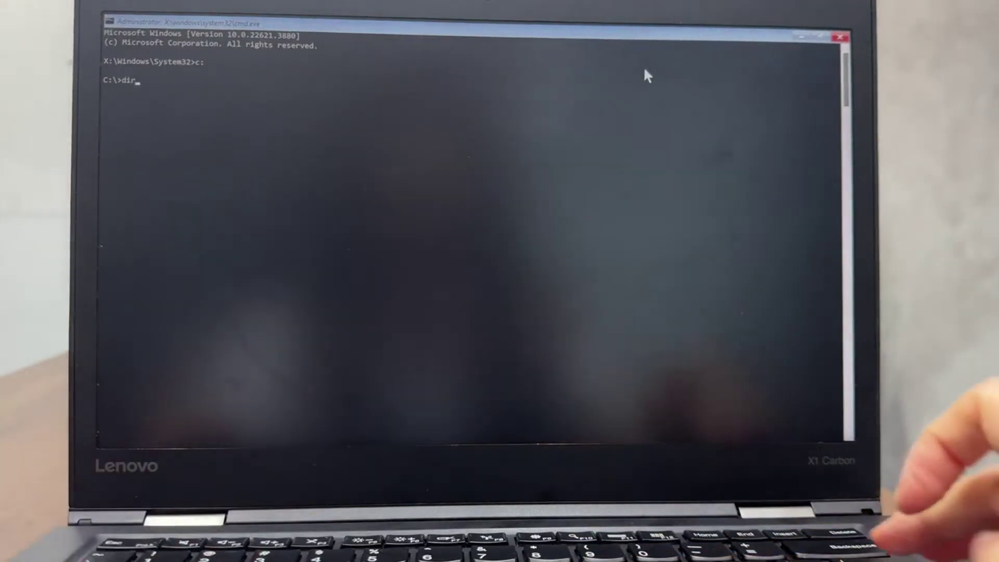
key(Return)
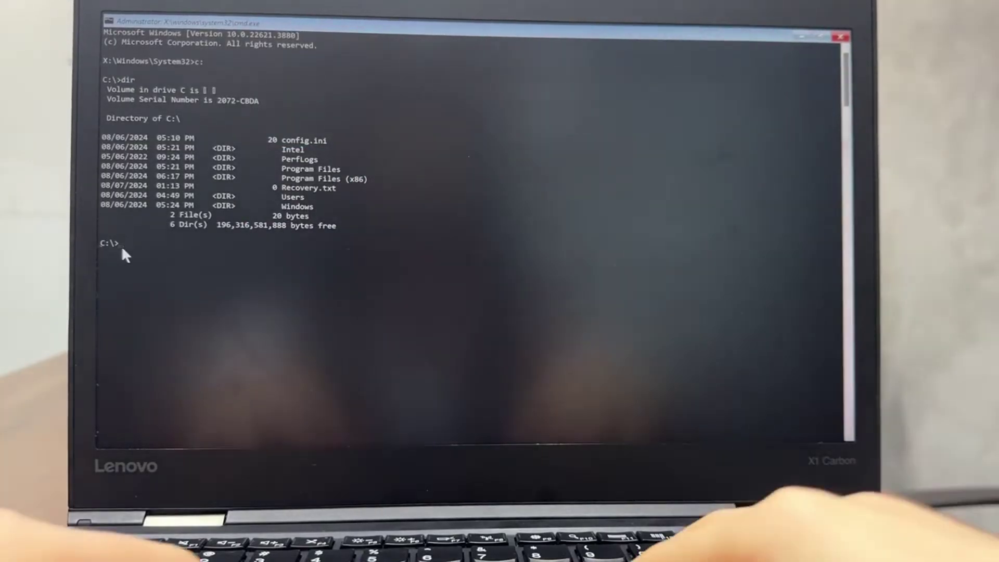
text(cd windows)
key(Return)
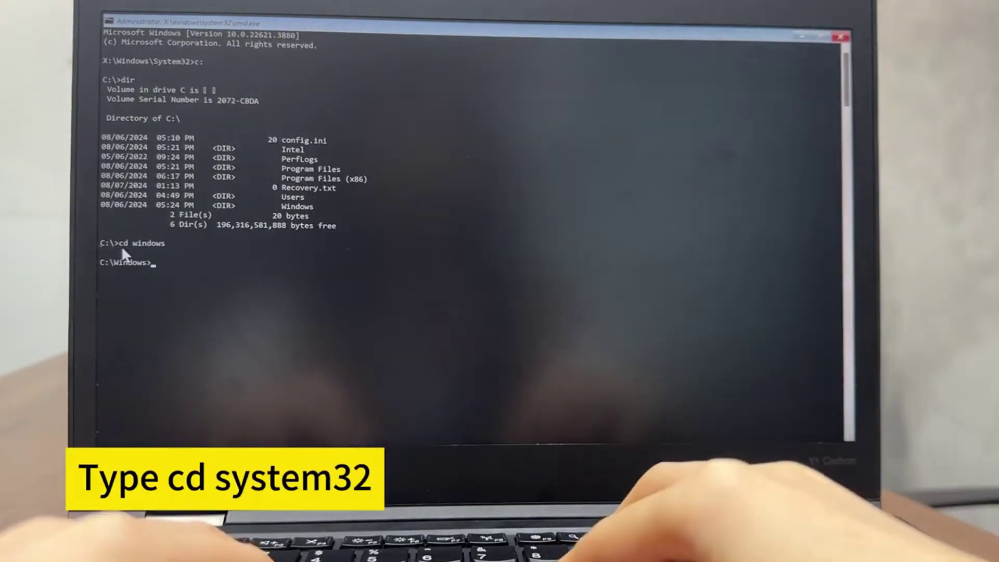
text(cd system32)
key(Return)
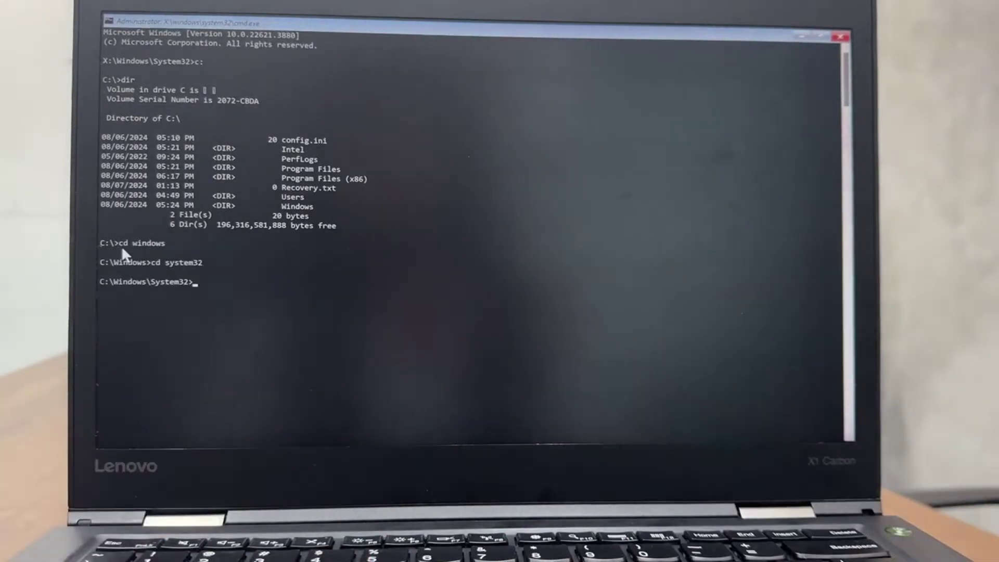
text(ren utilman.exe ut)
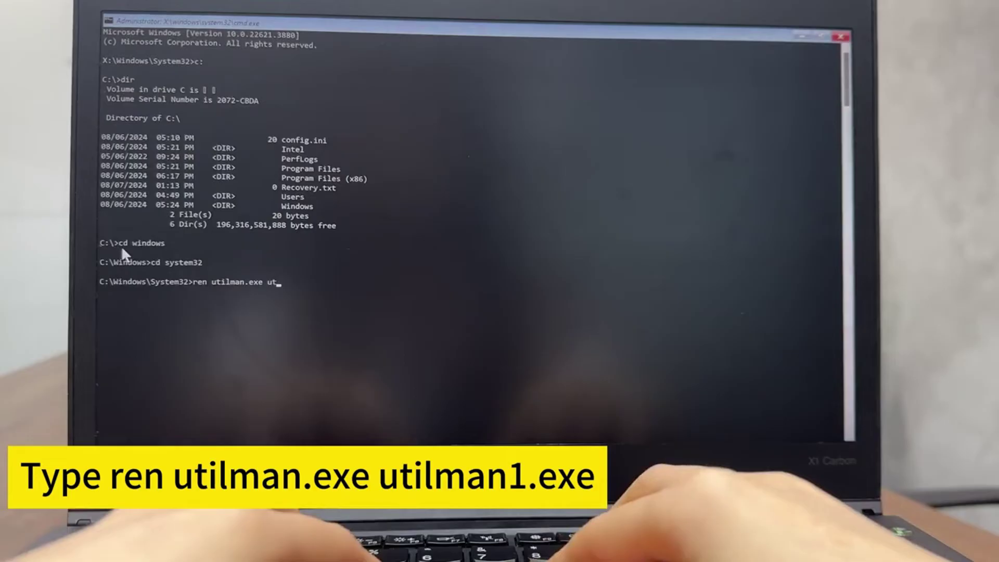
text(ilman1.exe)
key(Return)
text(ren cmd.exe uti)
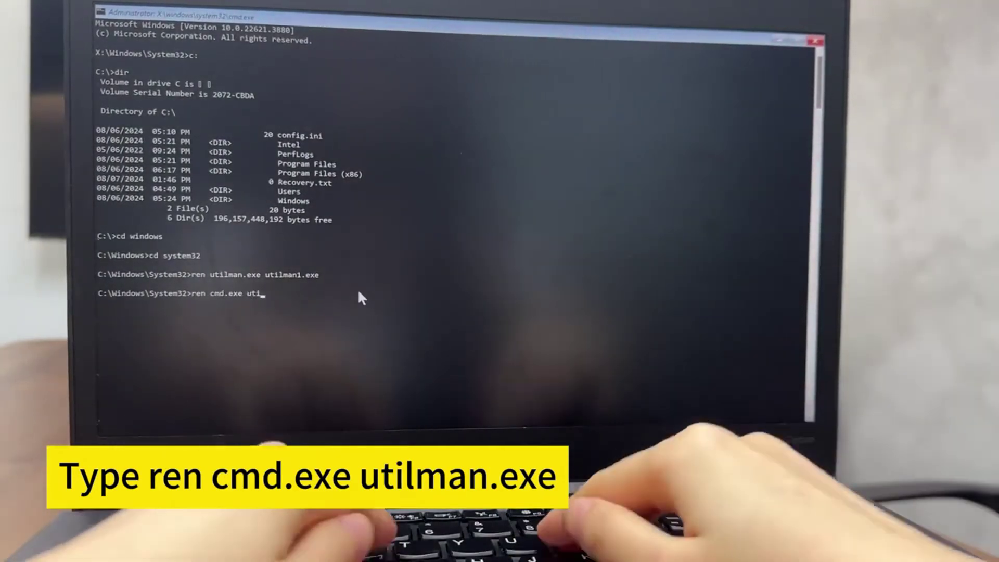
text(lman.exe)
key(Return)
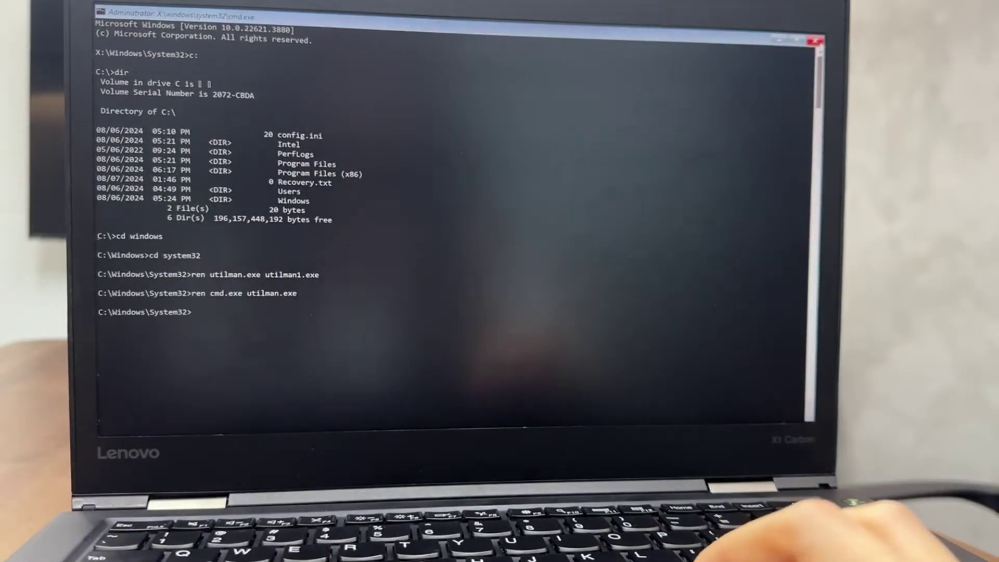
Exit recovery, boot into Windows, and launch Command Prompt from the login Accessibility icon
key(alt+F4)
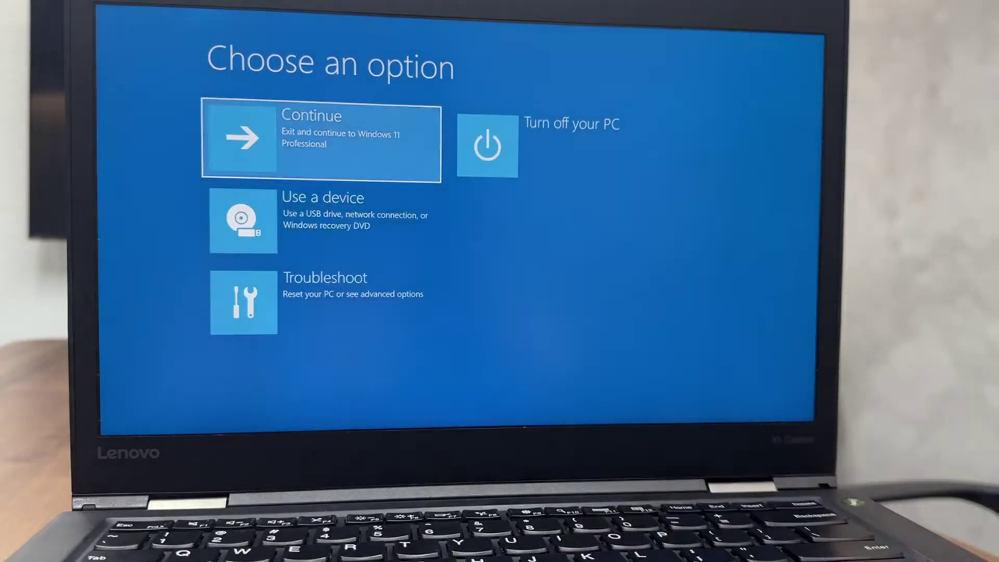
key(Return)
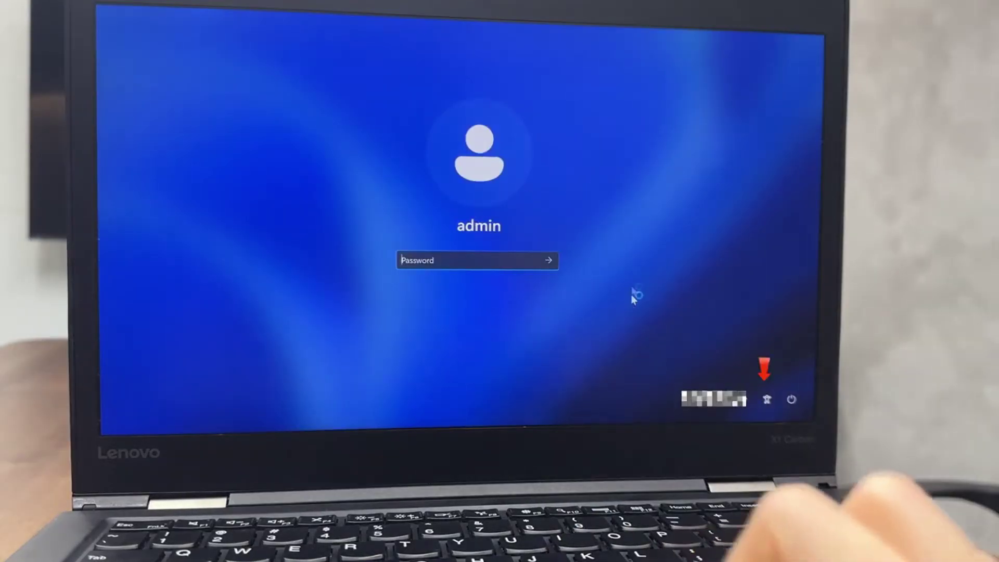
click(767, 399)
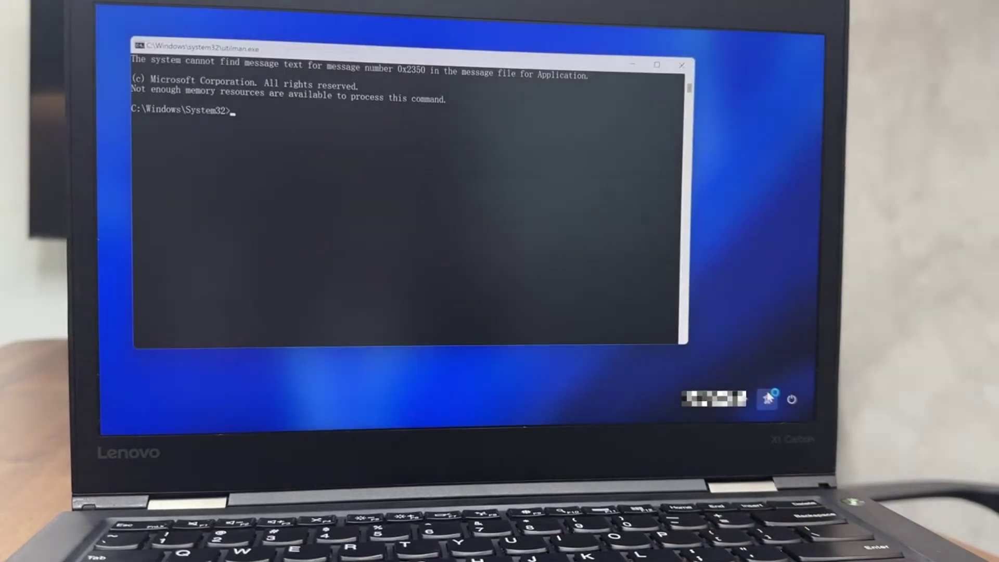
text(control)
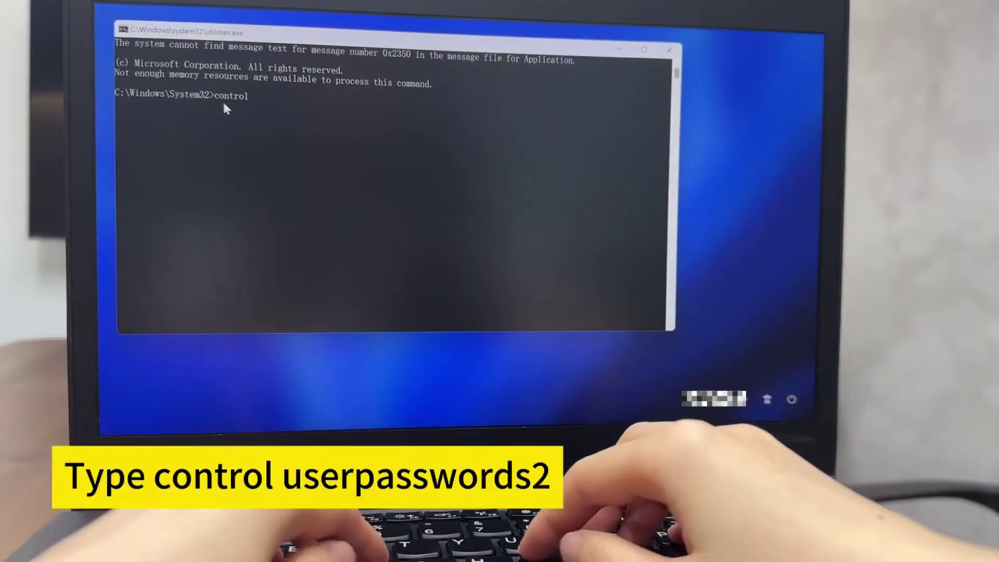
text( usernasswords2)
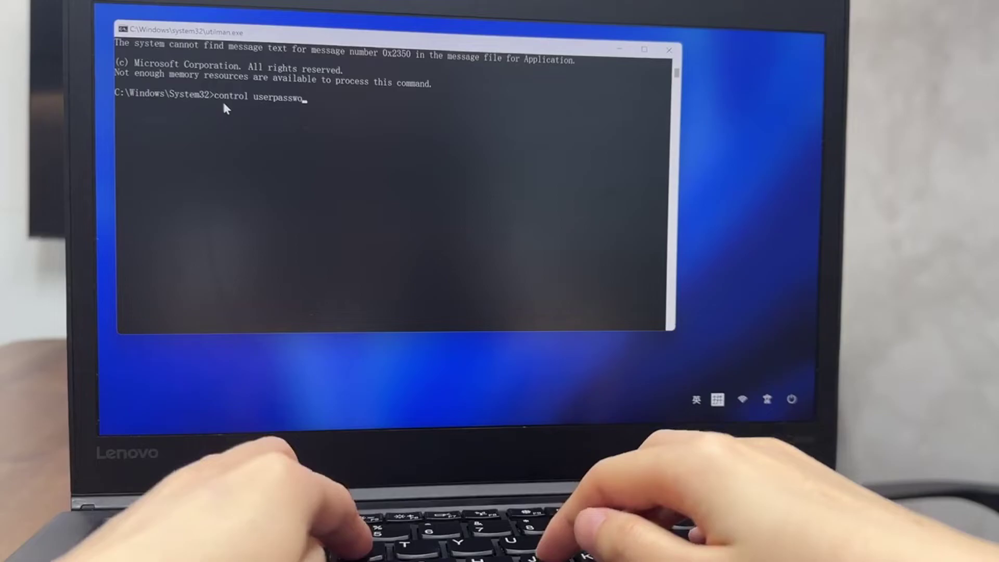
Set the admin password to blank in User Accounts, then close User Accounts and Command Prompt
key(Return)
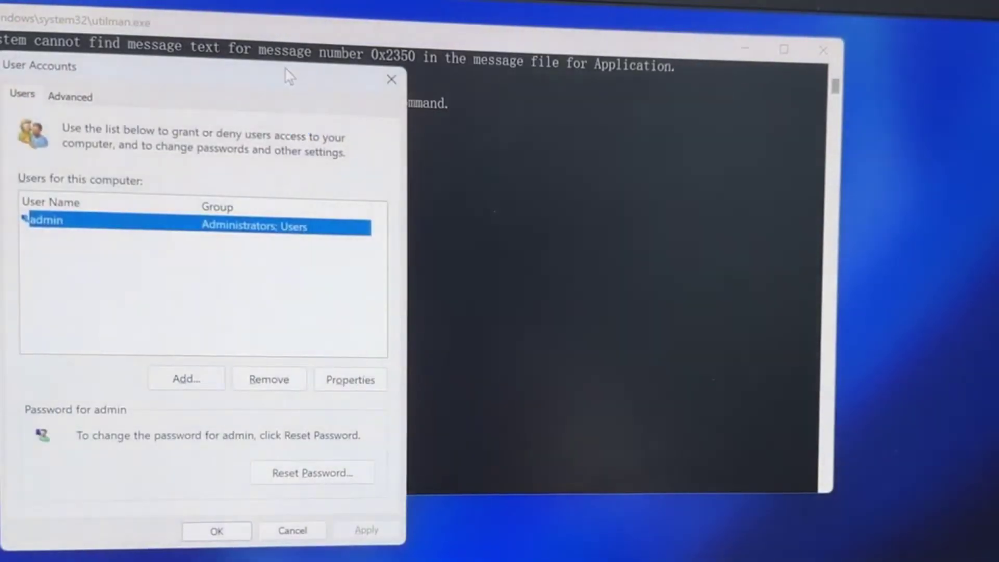
drag(296, 110, 528, 101)
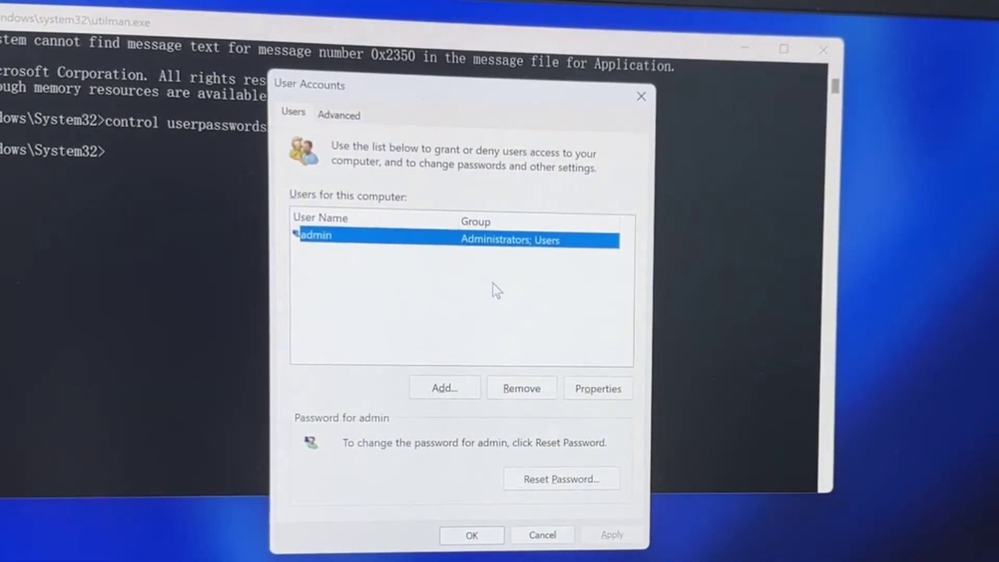
click(555, 481)
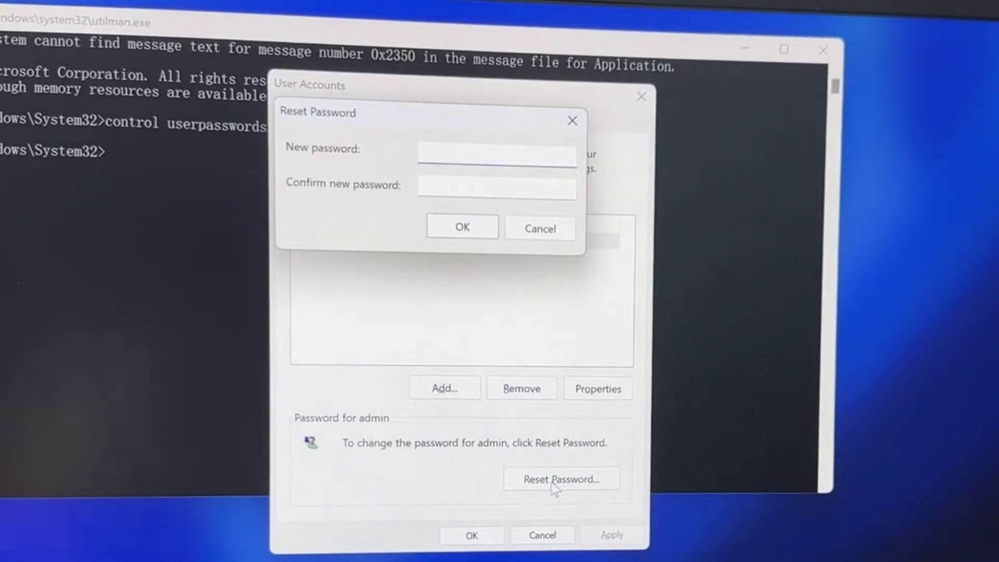
text(124)
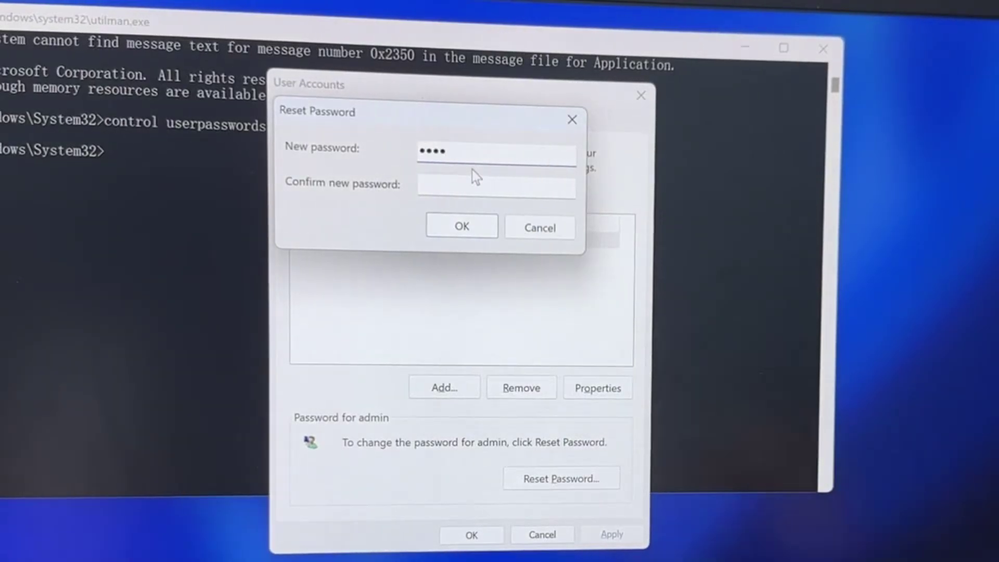
key(BackSpace)
key(BackSpace)
key(BackSpace)
key(BackSpace)
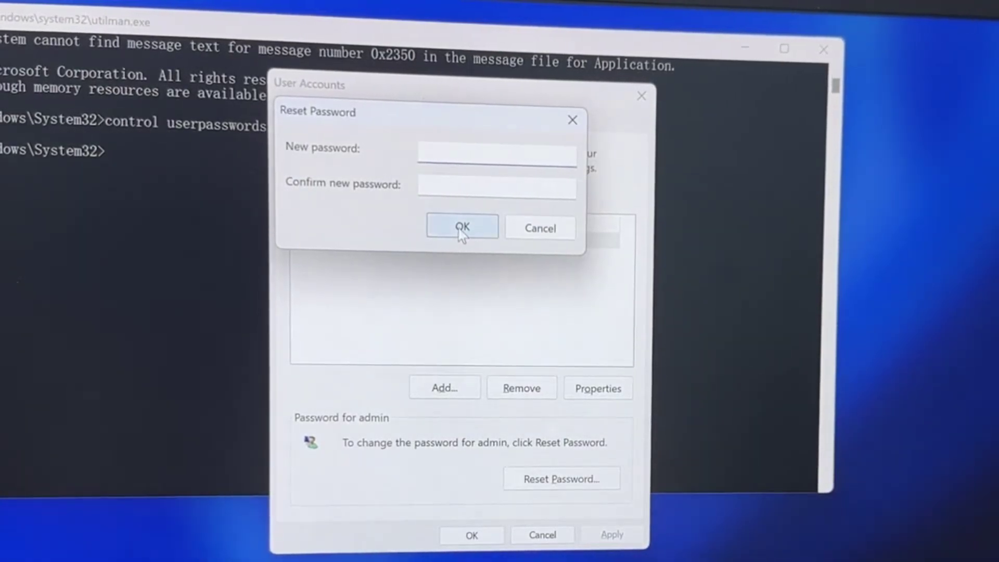
click(462, 227)
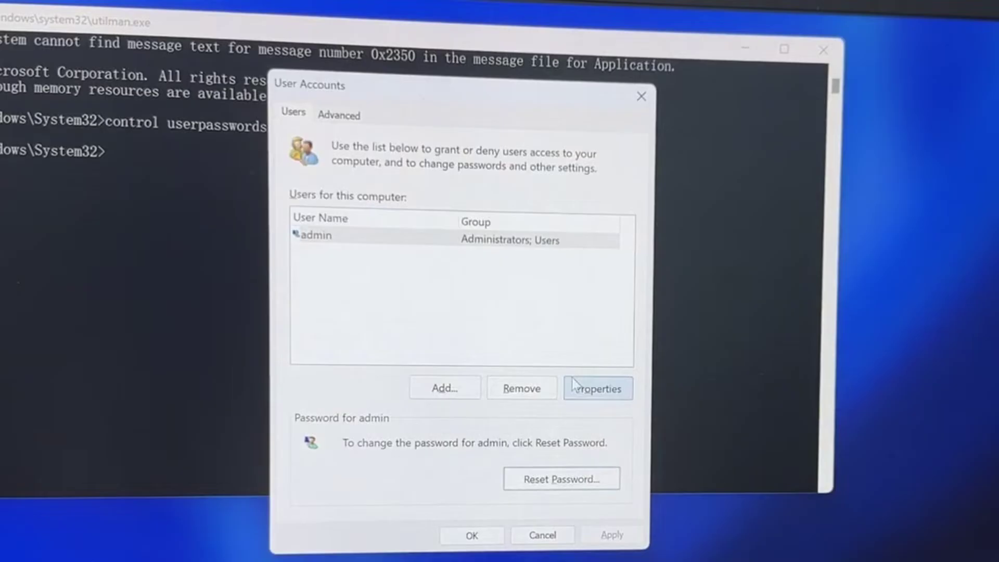
click(641, 96)
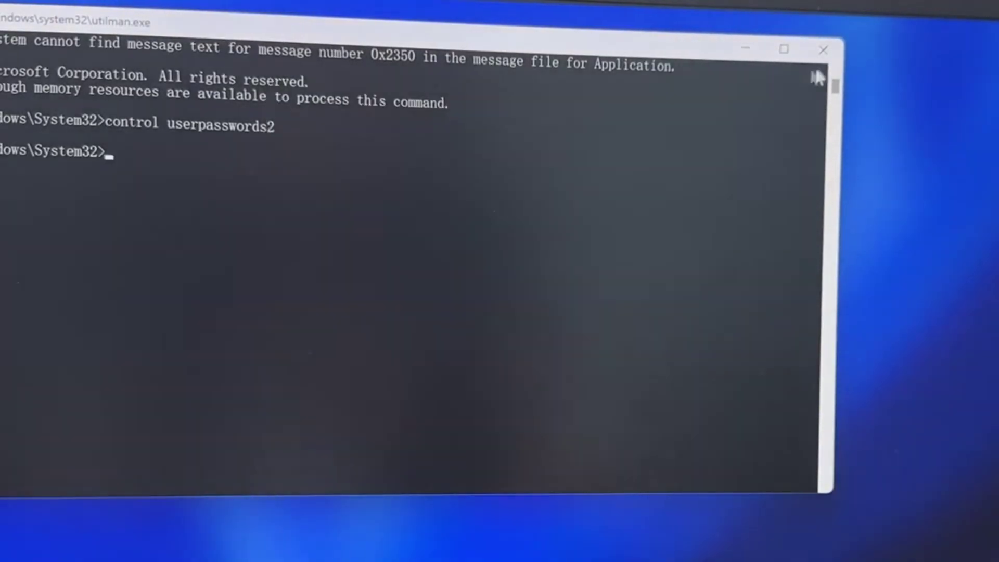
click(825, 51)
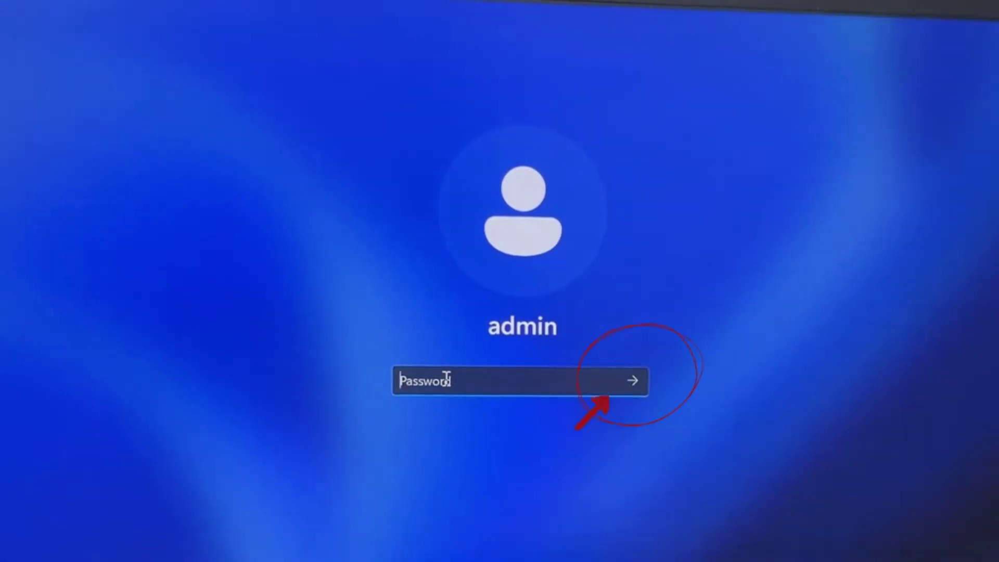
Sign in as admin with an empty password to reach the desktop
click(637, 375)
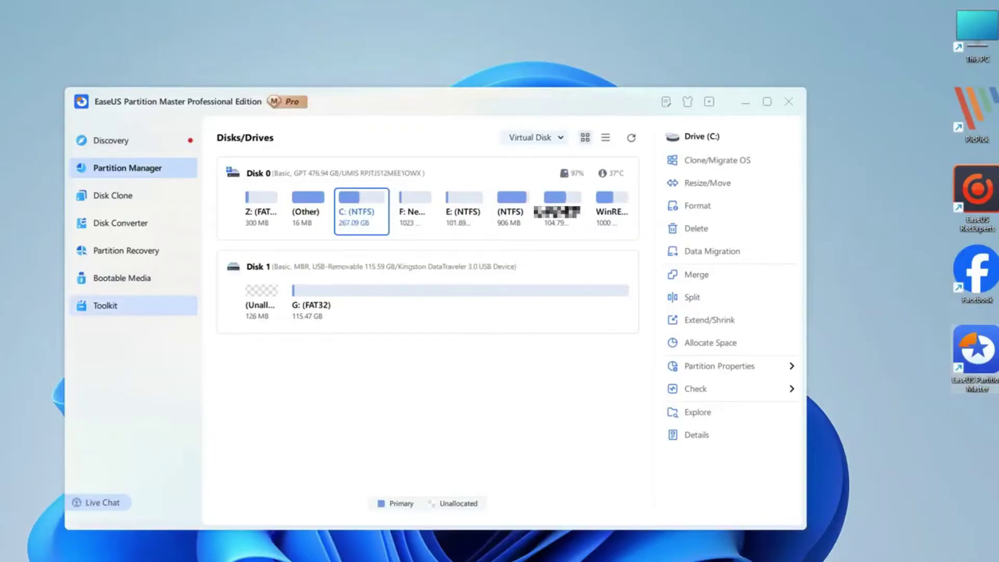
Create Password Reset bootable media in EaseUS, targeting the Kingston DataTraveler 3.0 USB drive
click(105, 306)
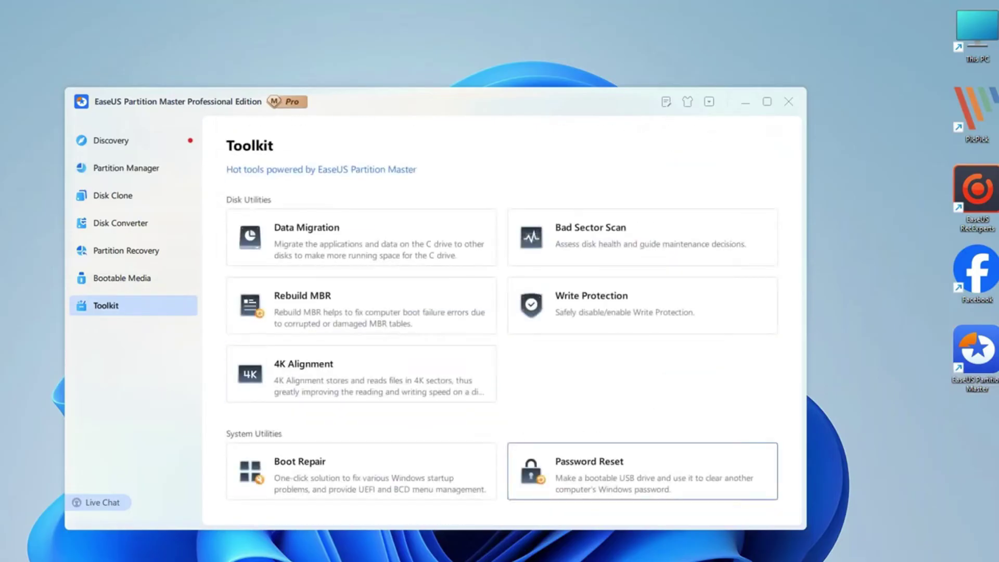
click(642, 471)
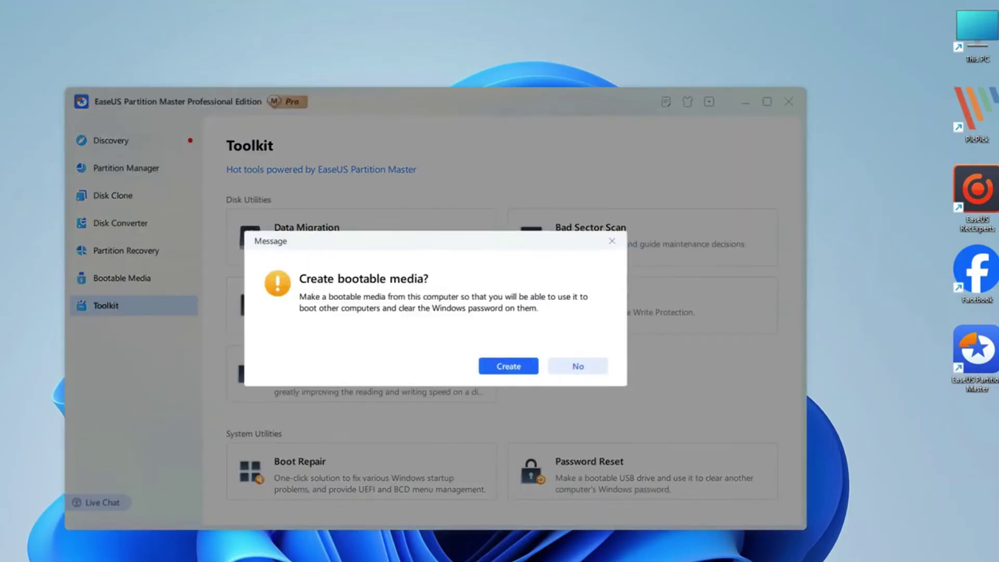
click(508, 366)
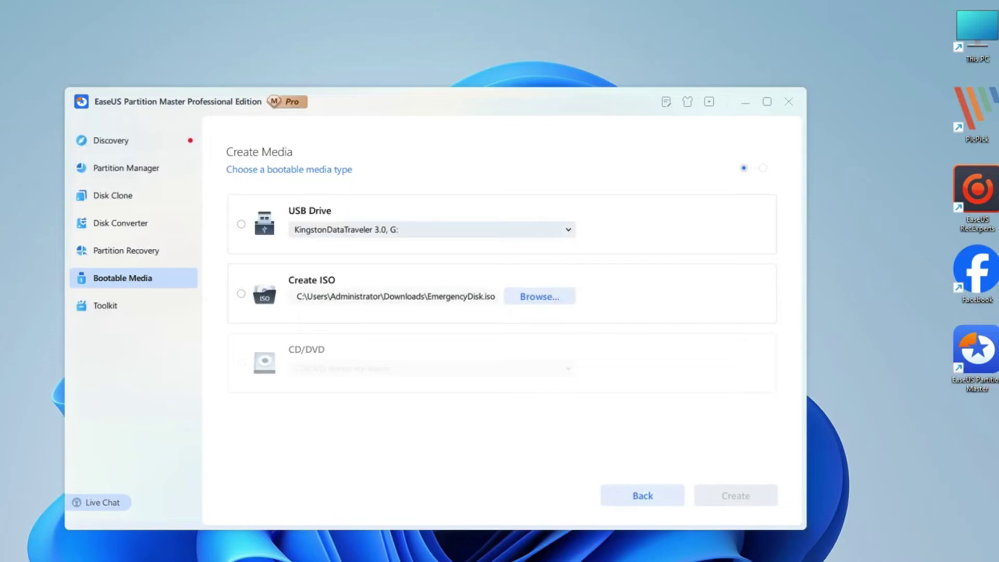
click(242, 224)
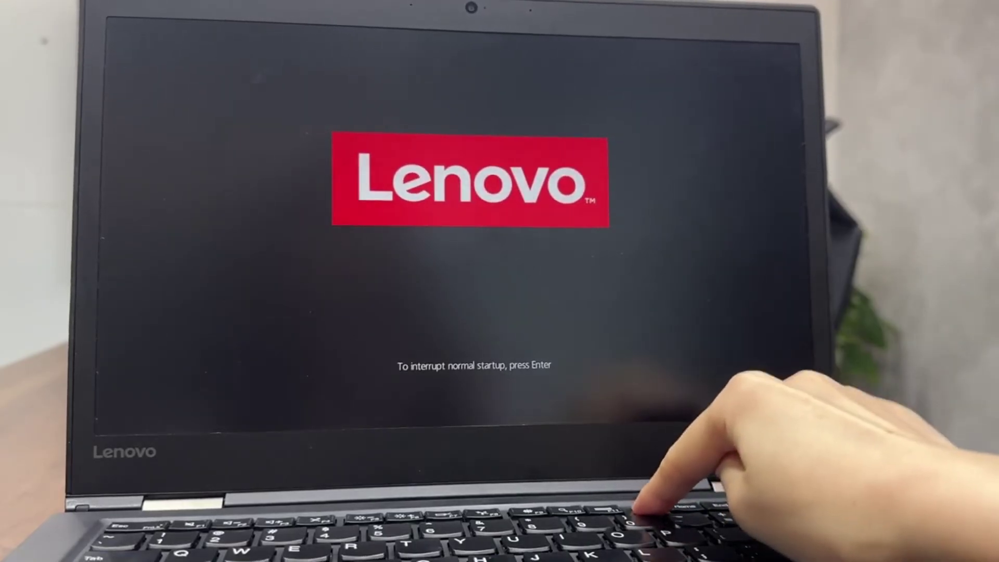
Boot from USB HDD: Kingston DataTraveler 3.0 using the F12 boot menu
key(F12)
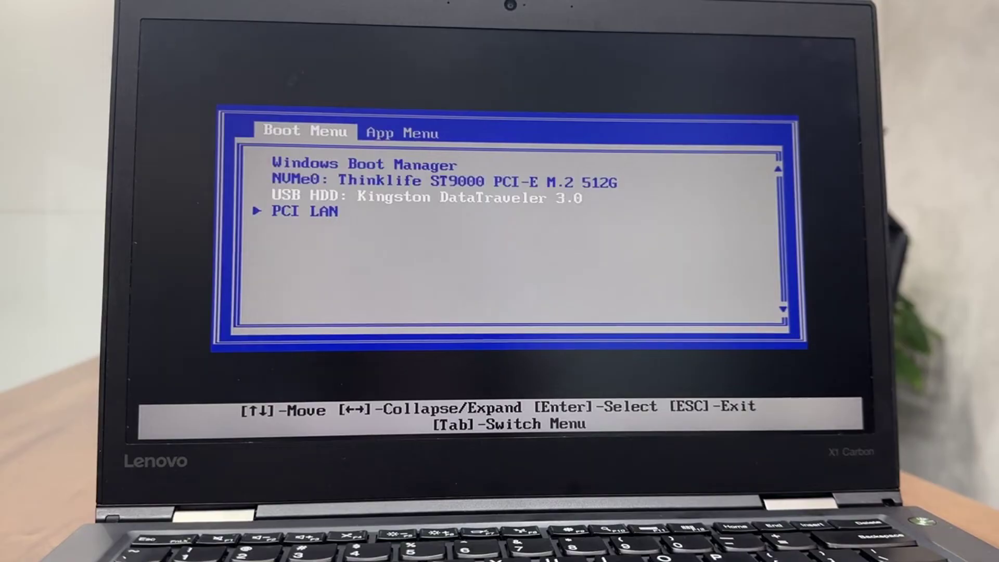
key(Return)
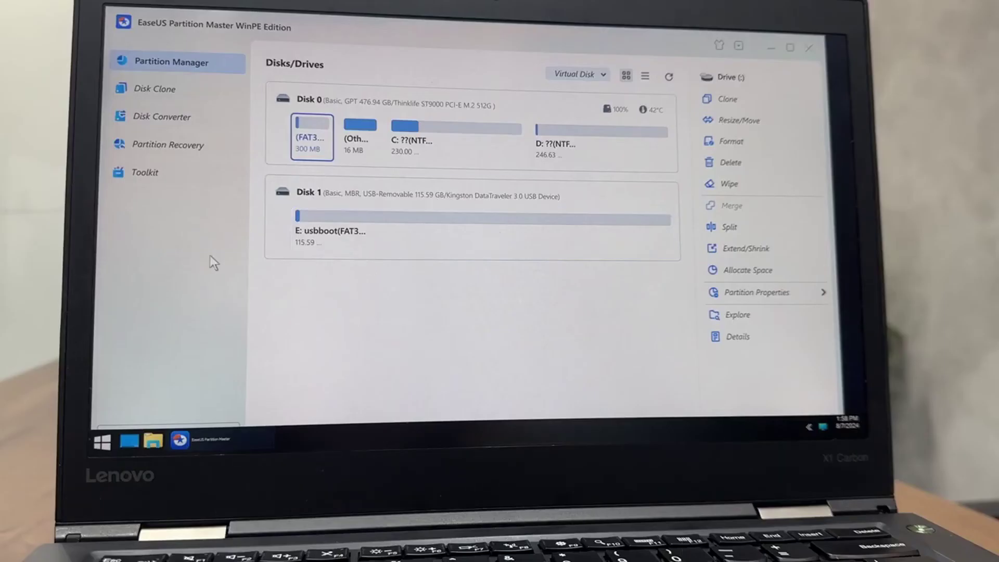
Reset and unlock the admin account with WinPE's Windows Password Reset, then close the tool
click(178, 173)
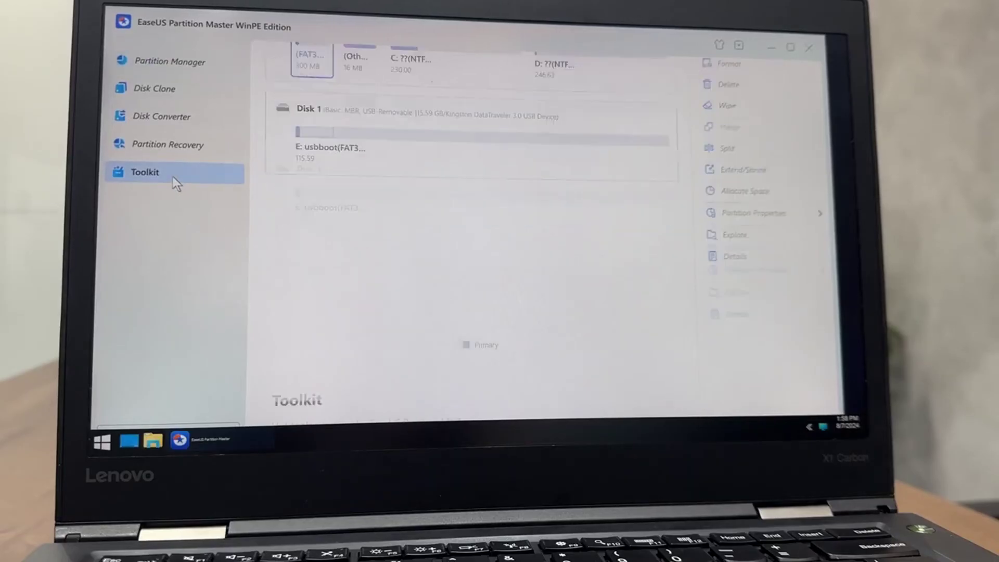
click(380, 388)
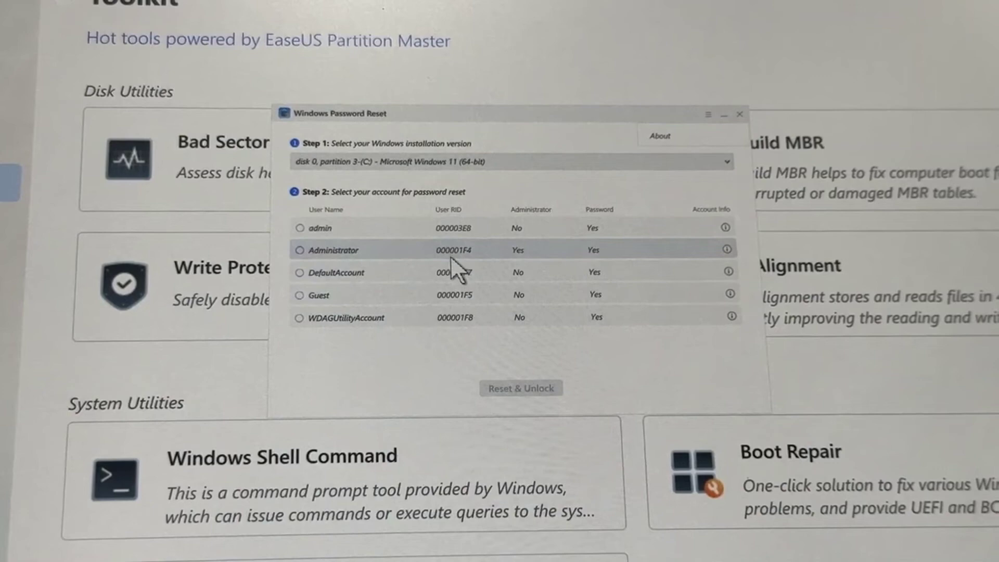
click(319, 228)
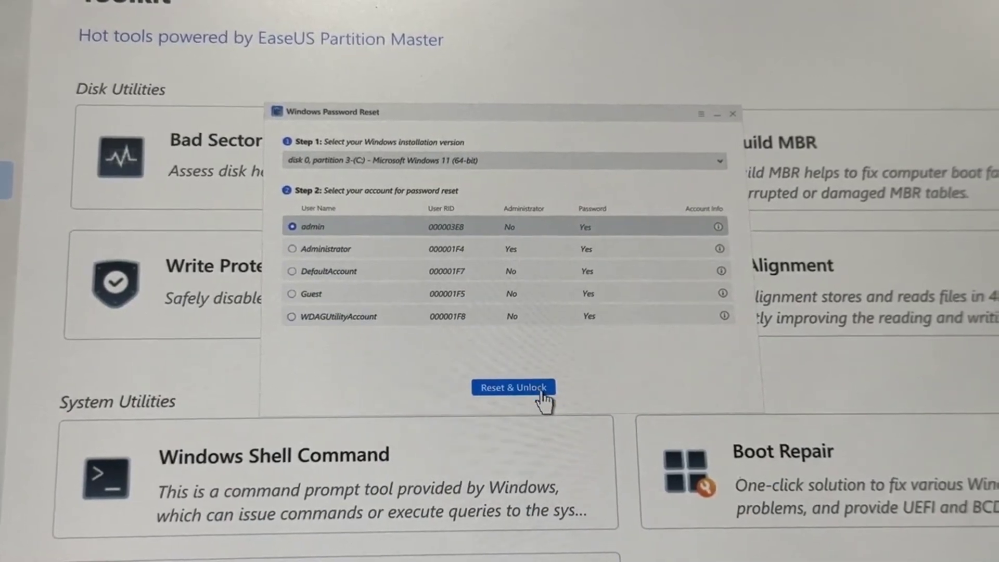
click(517, 387)
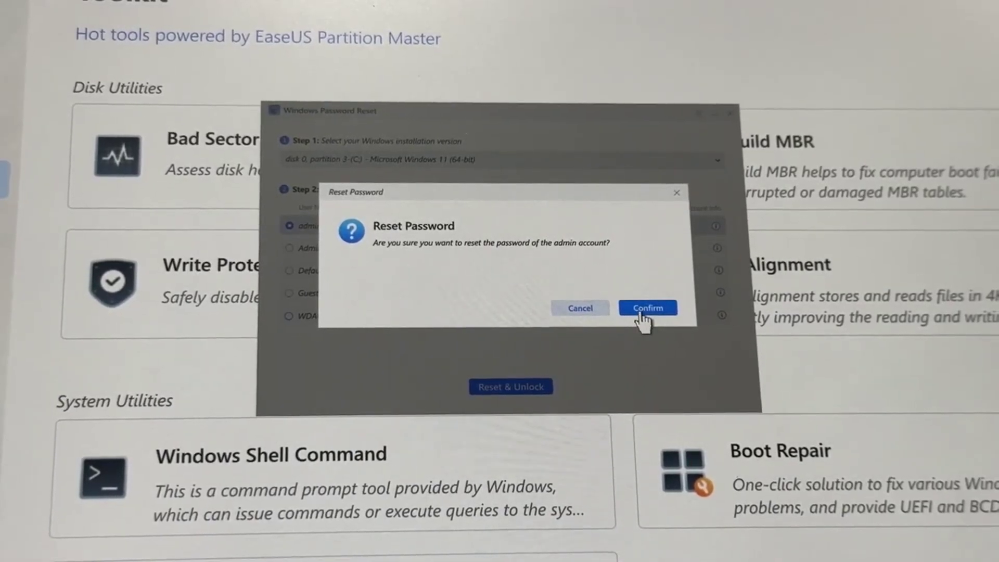
click(647, 309)
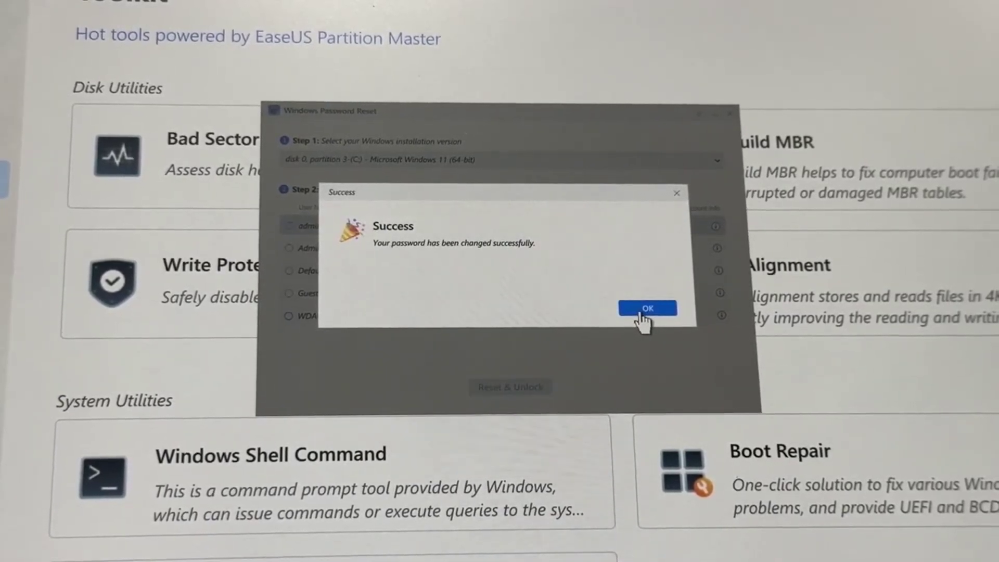
click(648, 308)
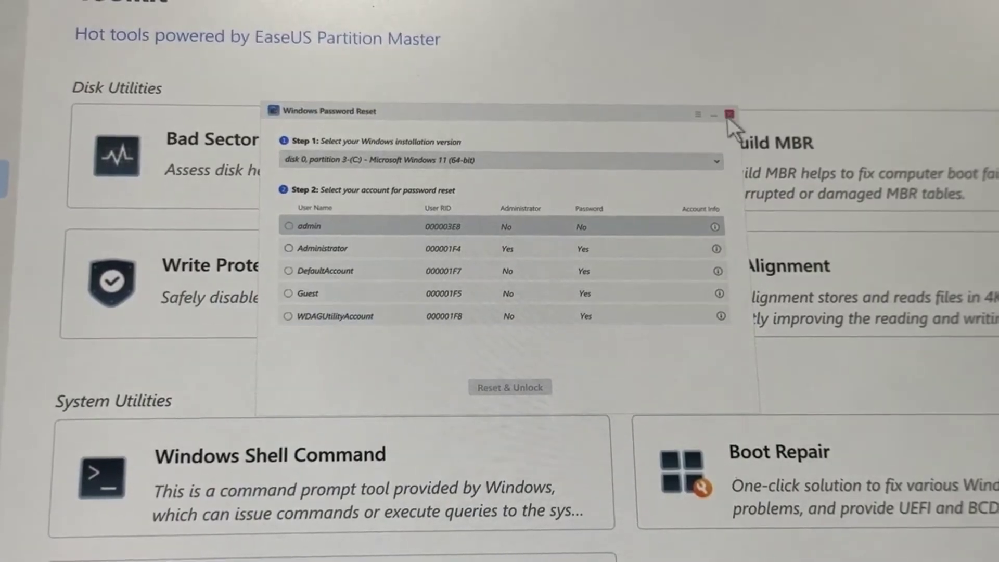
click(730, 115)
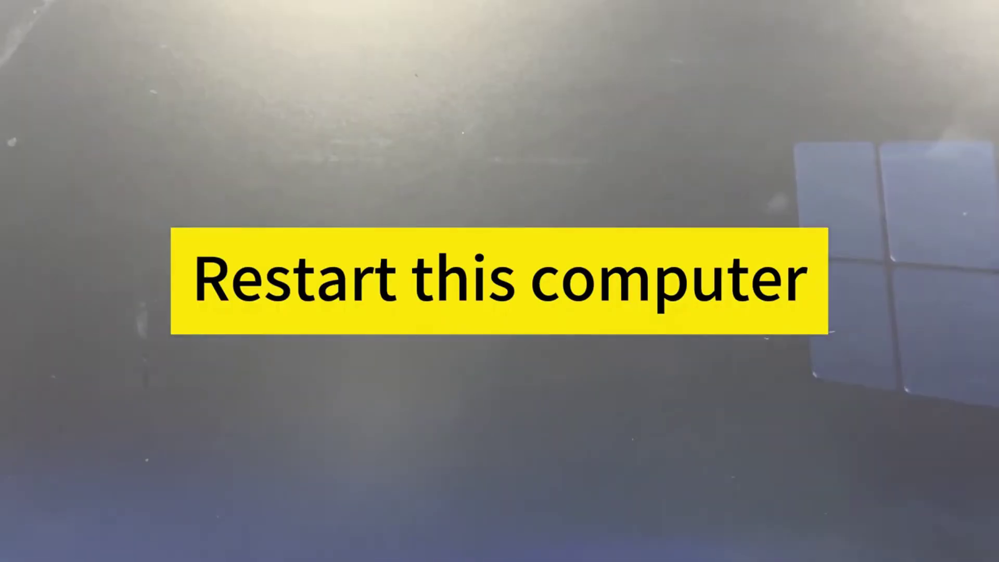